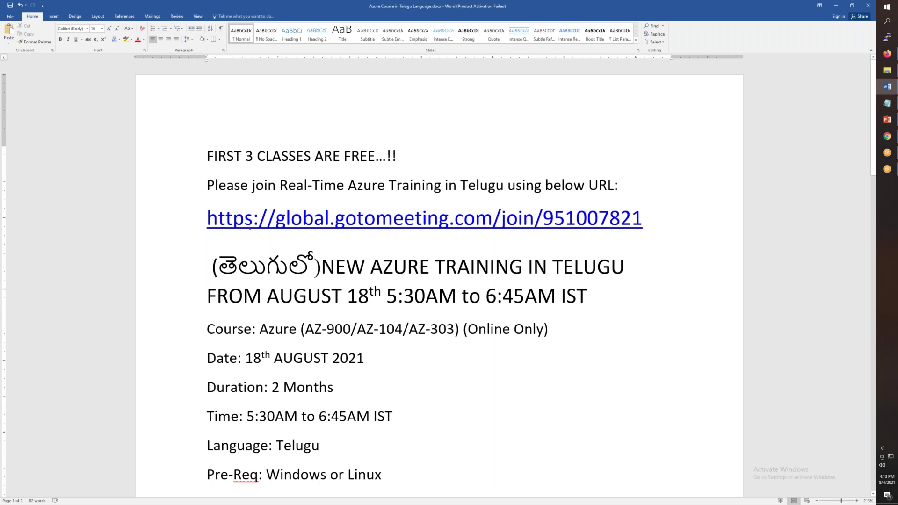
- Review the meeting link, the AZ-900/AZ-104/AZ-303 course codes and the 18th AUGUST 2021 start date
drag(206, 217, 692, 222)
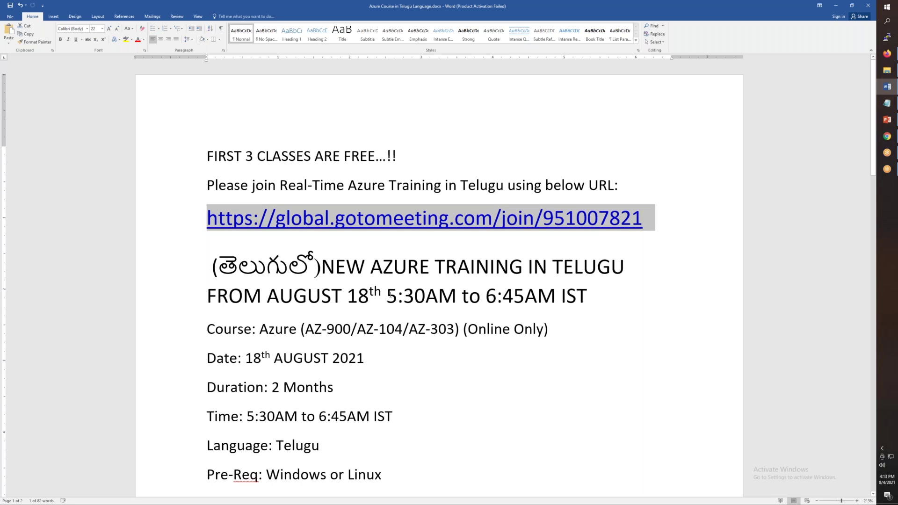
click(386, 296)
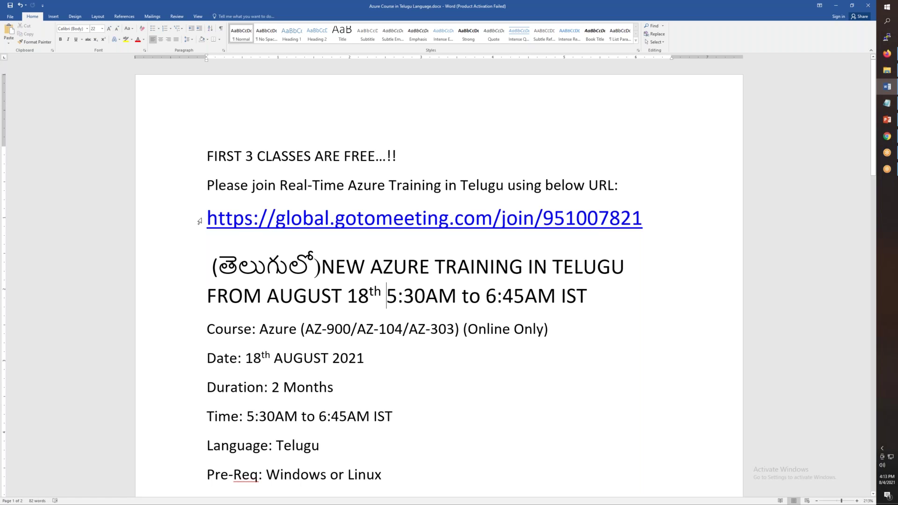
drag(206, 218, 393, 218)
click(300, 296)
drag(267, 296, 384, 296)
scroll(384, 296, down, 2)
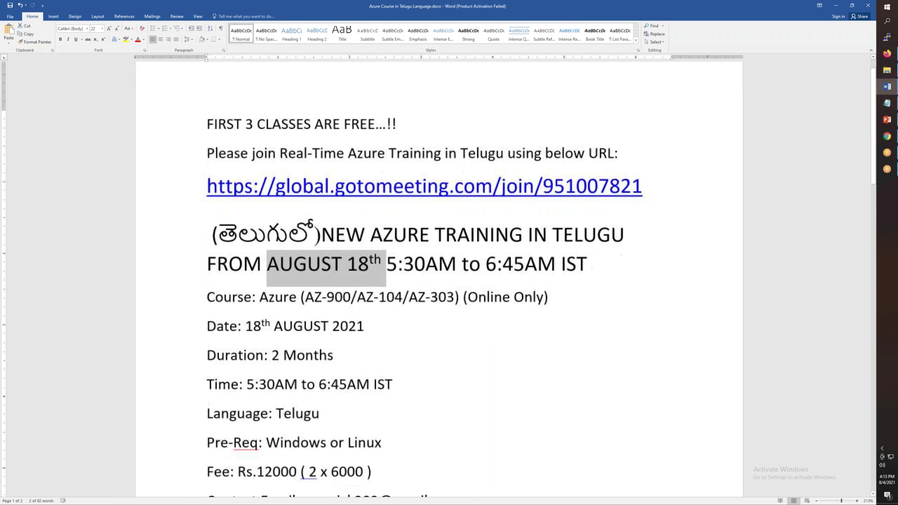
scroll(331, 267, down, 1)
drag(304, 257, 455, 257)
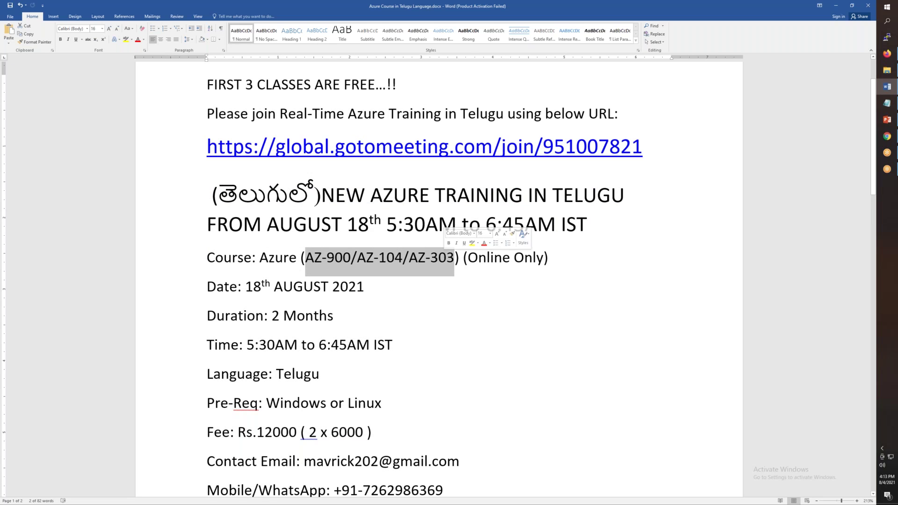
click(365, 286)
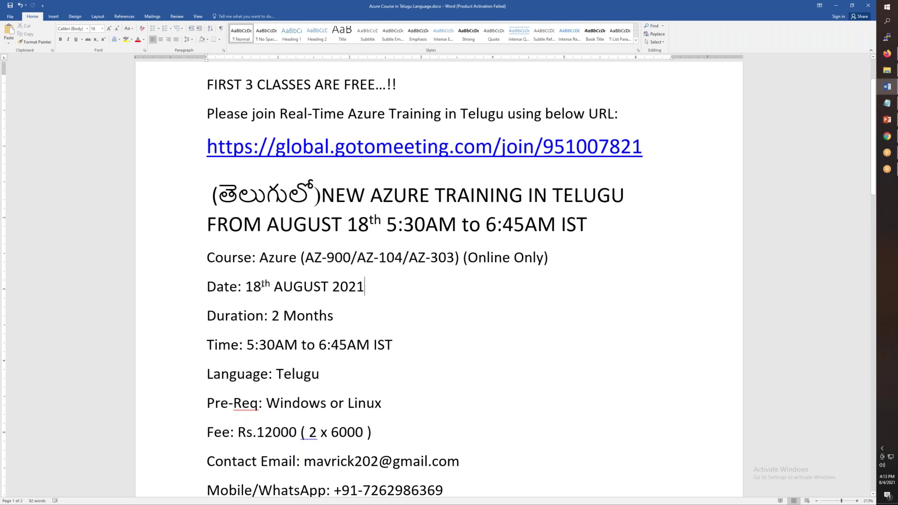
drag(245, 286, 365, 286)
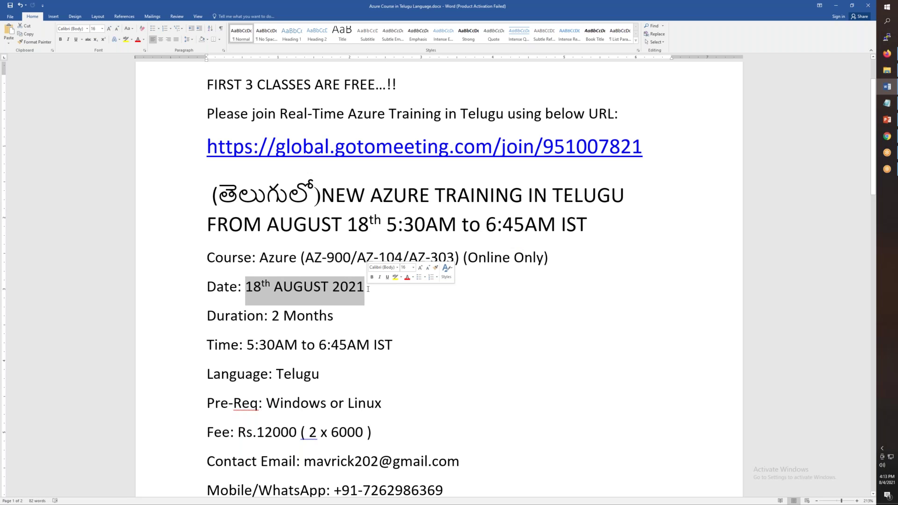
scroll(368, 289, down, 1)
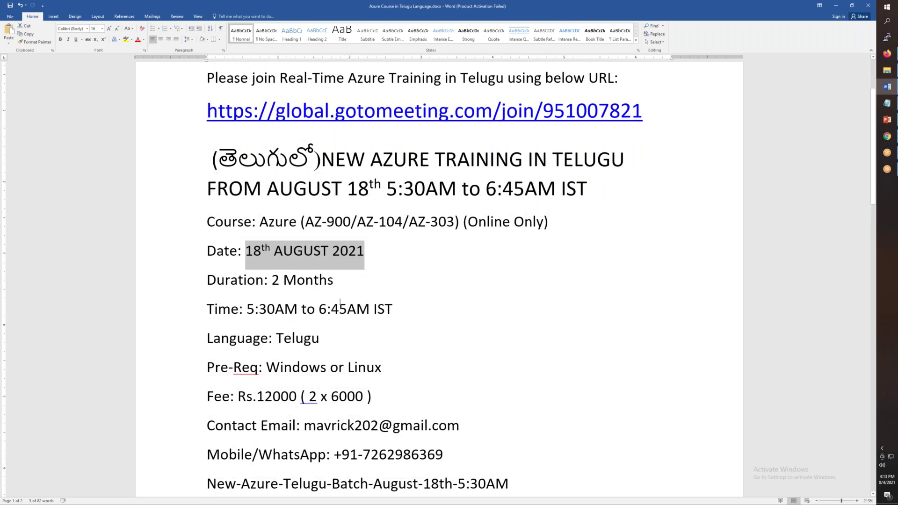
drag(334, 279, 267, 280)
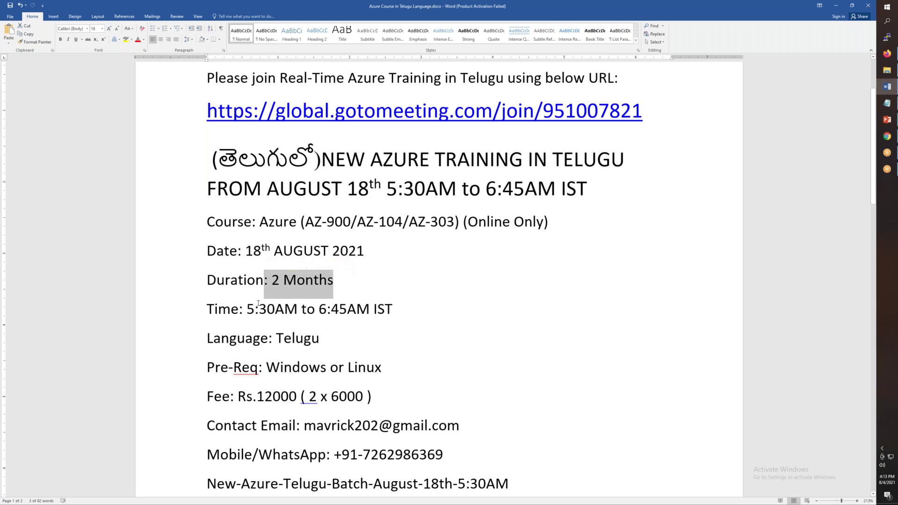
- Append ' MON-to-FRI' right after IST on the Time line
drag(247, 309, 393, 309)
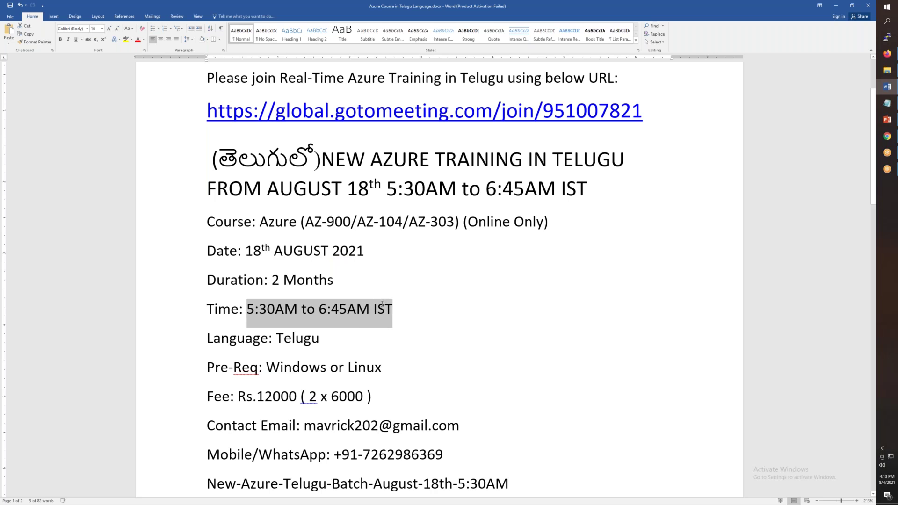
click(392, 309)
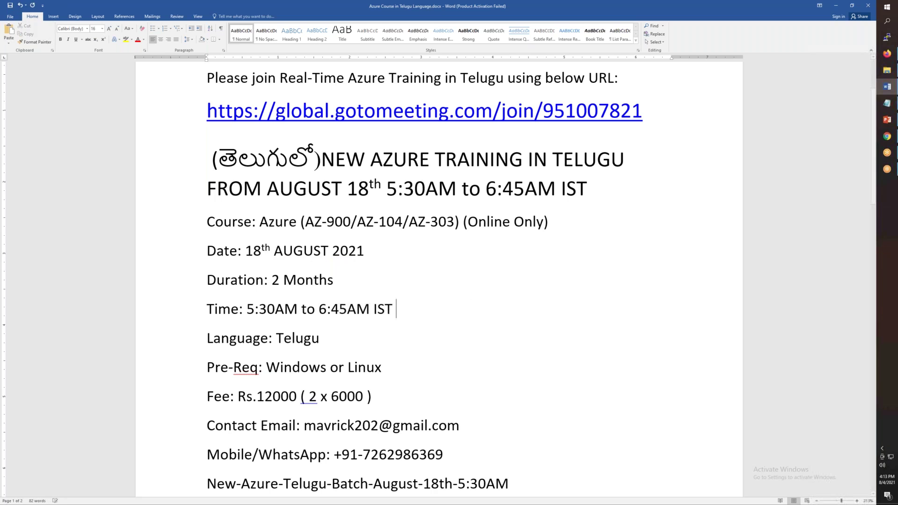
text(MON-to-)
text(FRI)
click(369, 337)
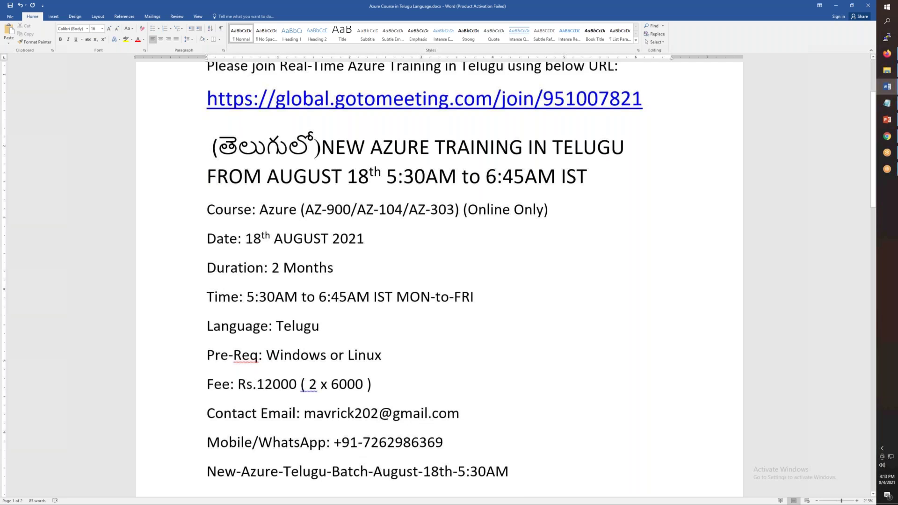
scroll(373, 330, down, 2)
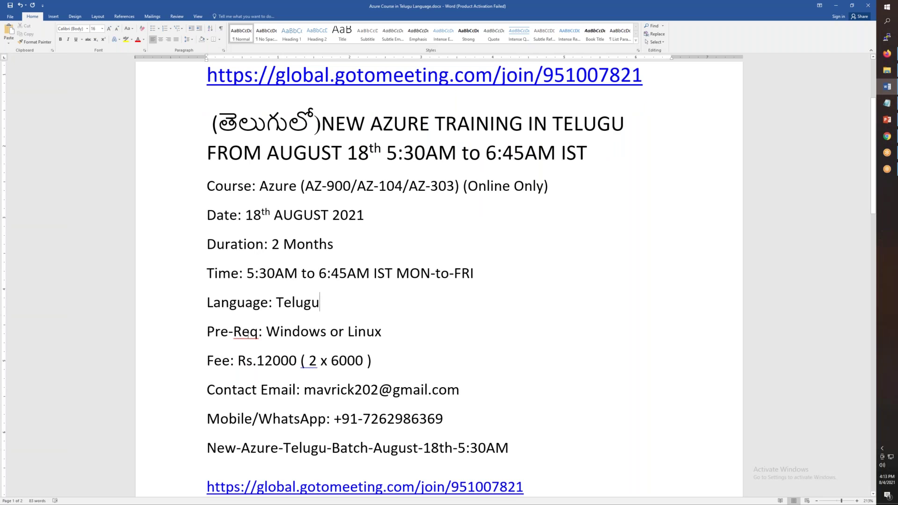
- Check the Windows/Linux prerequisites and contact number, then copy the Azure Curriculum Drive link to Chrome
double_click(281, 332)
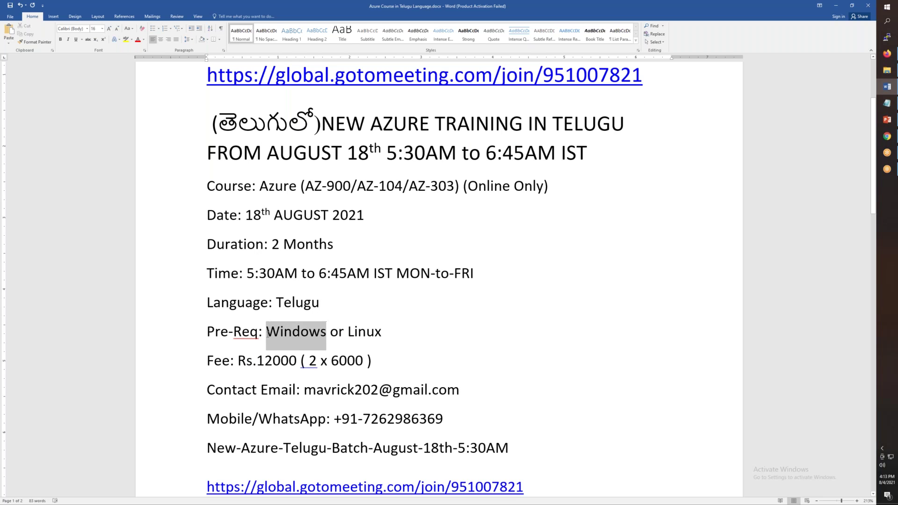
double_click(364, 331)
scroll(367, 360, down, 1)
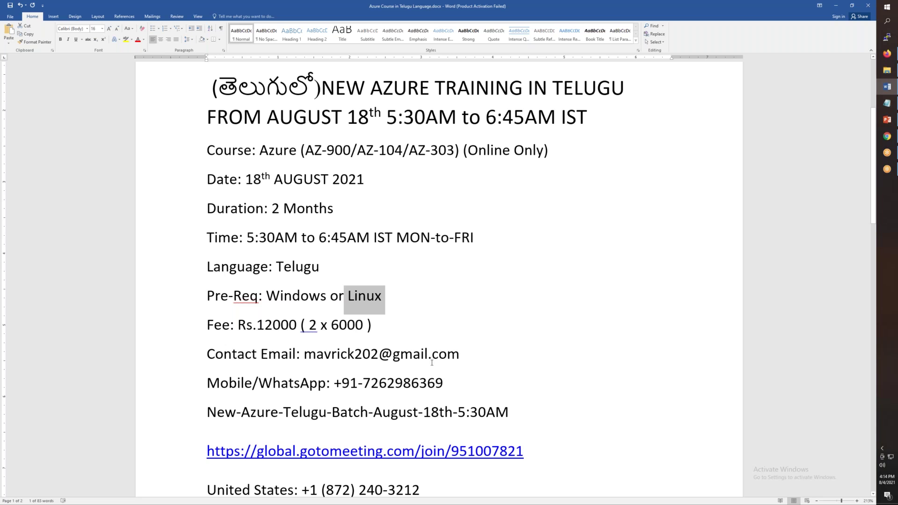
drag(332, 324, 426, 378)
click(426, 378)
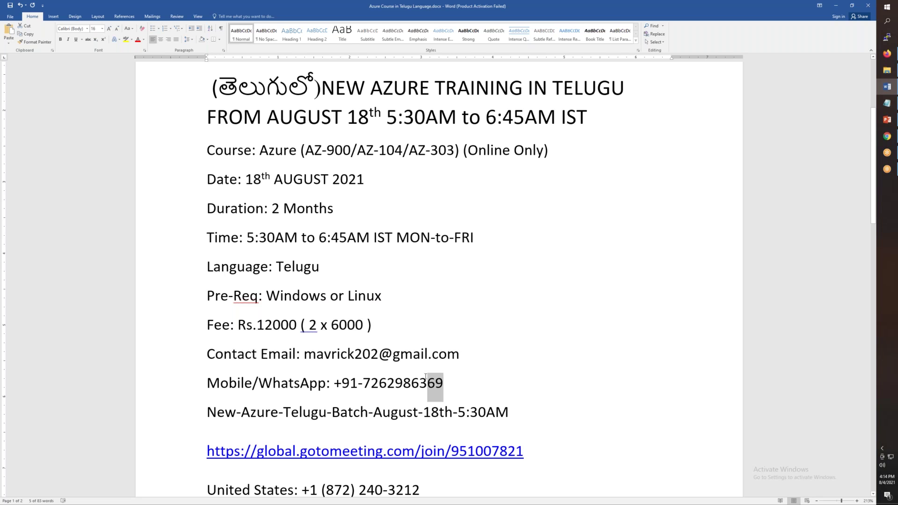
scroll(426, 378, down, 4)
scroll(316, 302, down, 4)
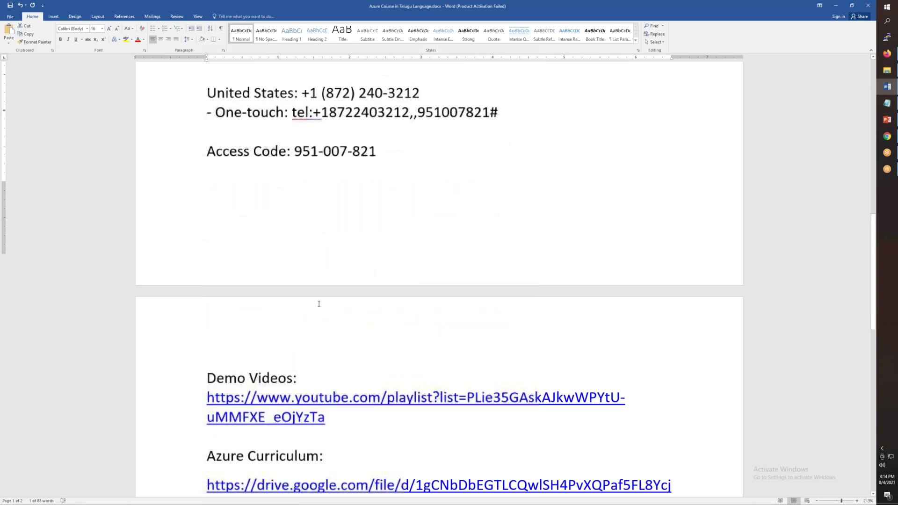
scroll(315, 302, down, 3)
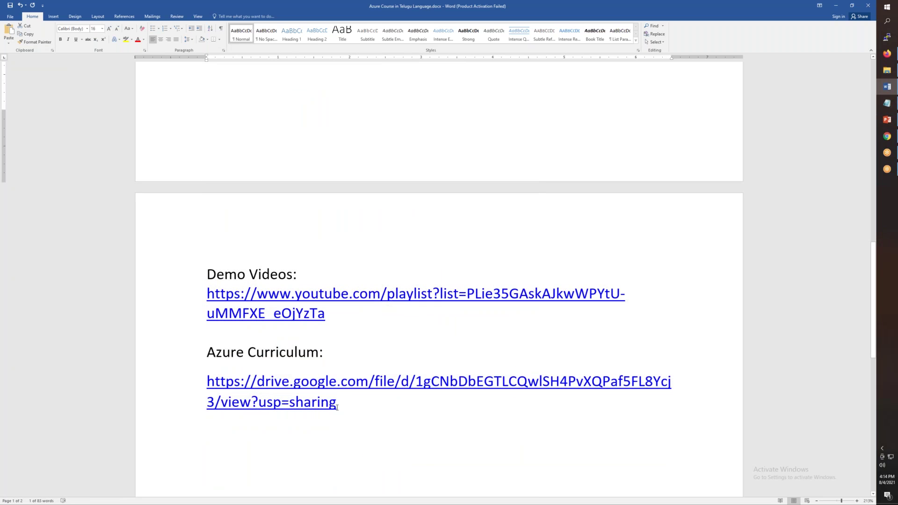
drag(338, 409, 208, 382)
key(ctrl+c)
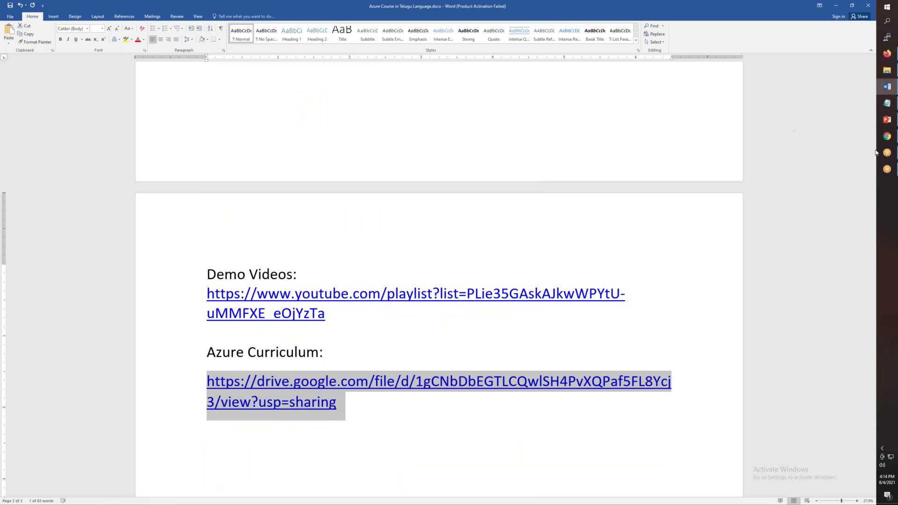
click(886, 138)
- Paste the curriculum link into Chrome and read from the title page to page 6
key(ctrl+v)
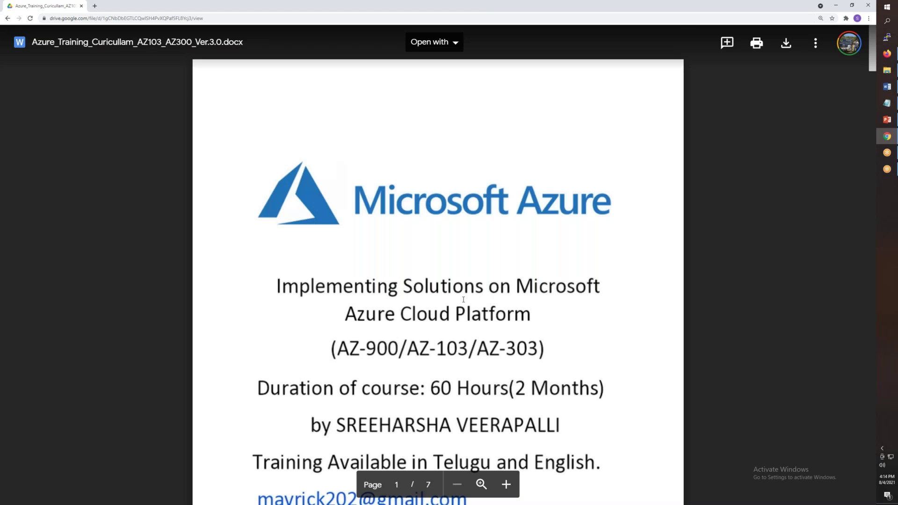
scroll(470, 249, down, 1)
scroll(470, 249, down, 1)
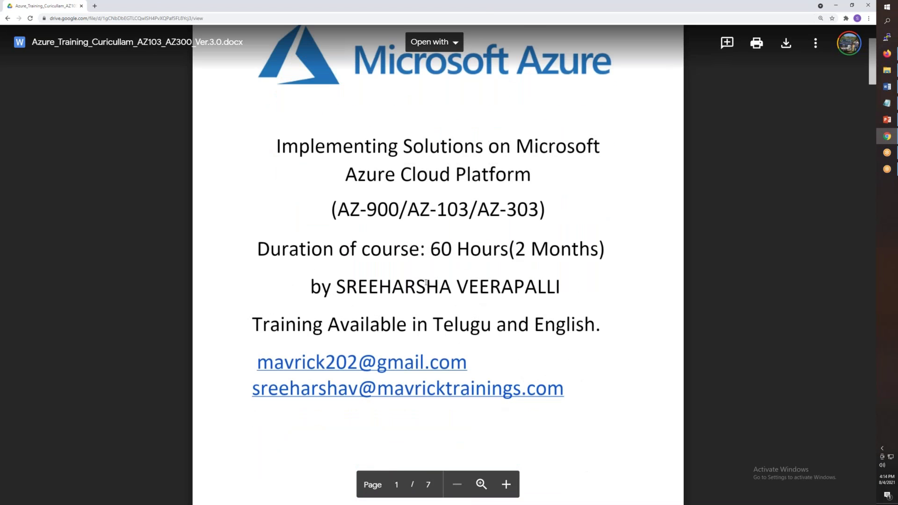
scroll(337, 274, down, 3)
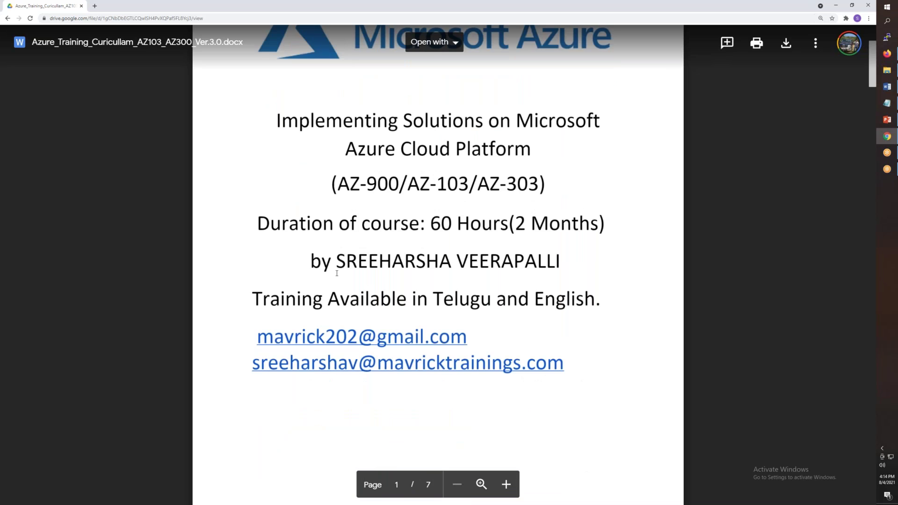
scroll(337, 274, down, 3)
scroll(337, 274, down, 3)
scroll(336, 273, down, 2)
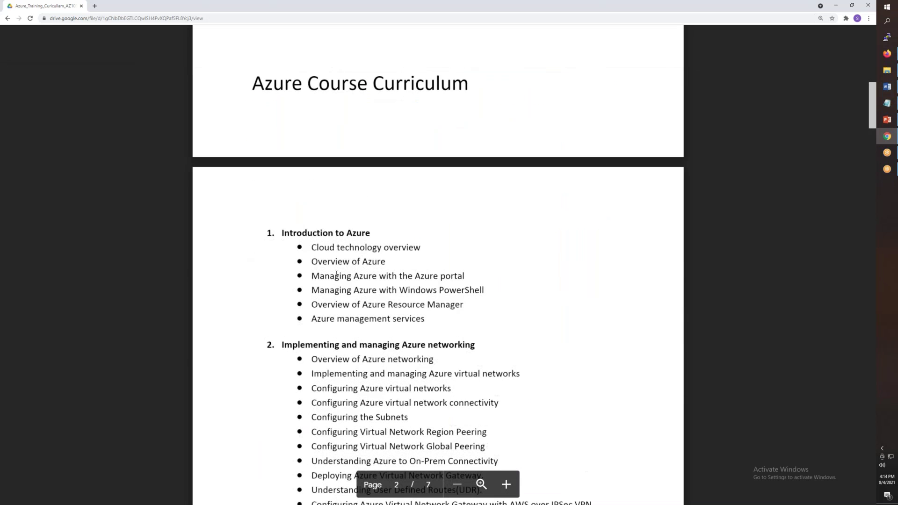
scroll(335, 278, down, 3)
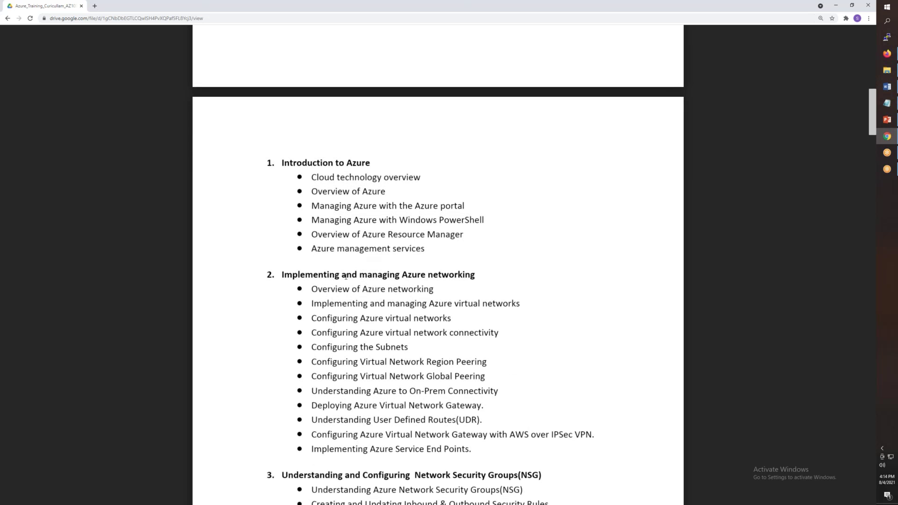
scroll(346, 277, down, 3)
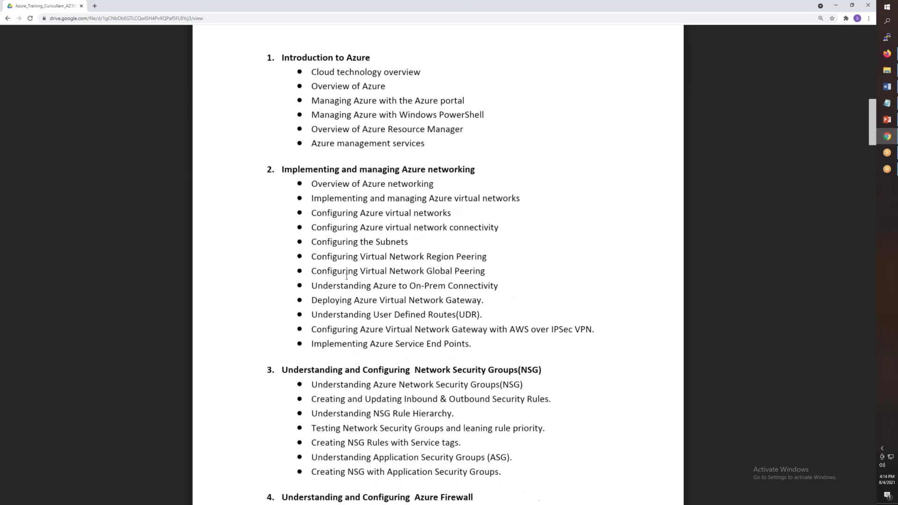
scroll(346, 277, down, 2)
scroll(358, 239, down, 2)
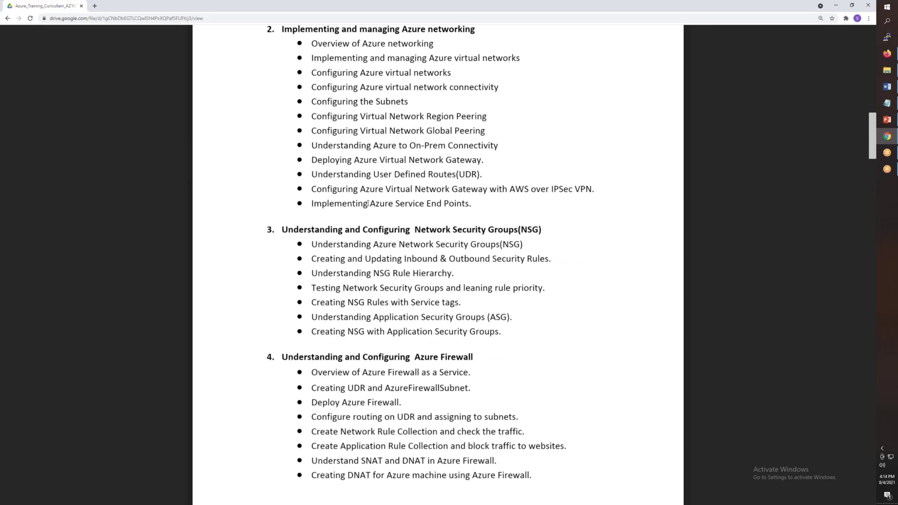
scroll(368, 204, down, 3)
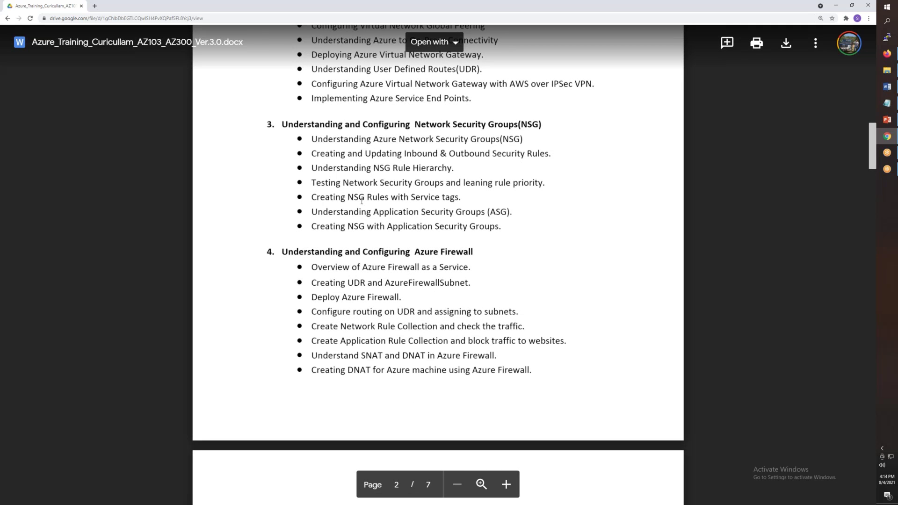
scroll(362, 202, down, 4)
scroll(362, 202, down, 4)
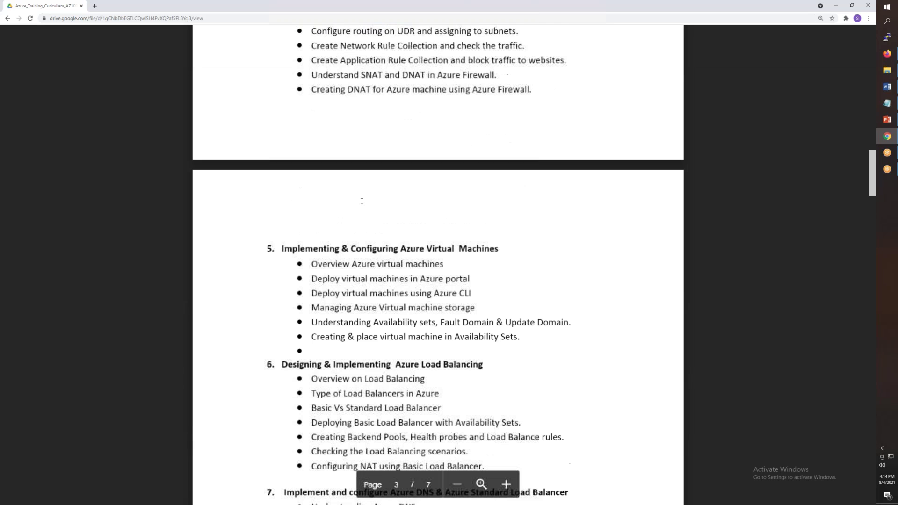
scroll(361, 201, down, 1)
scroll(361, 201, down, 3)
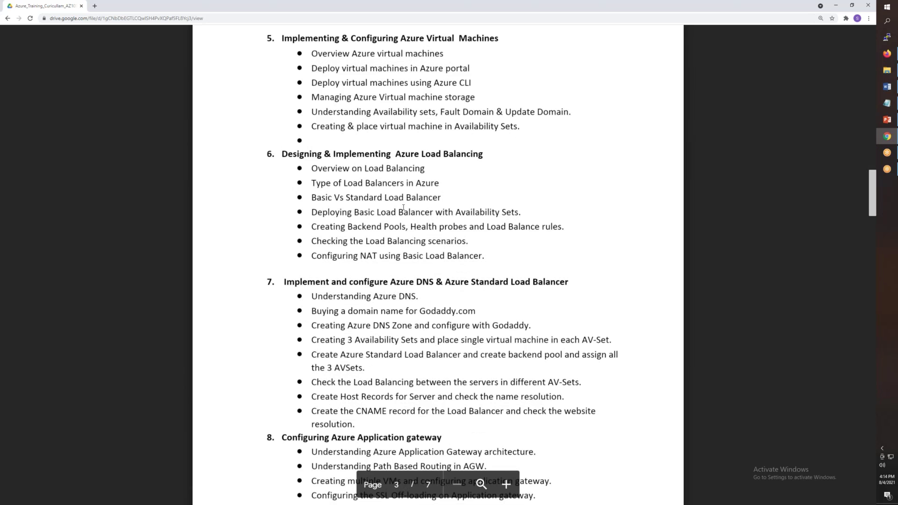
scroll(404, 208, down, 1)
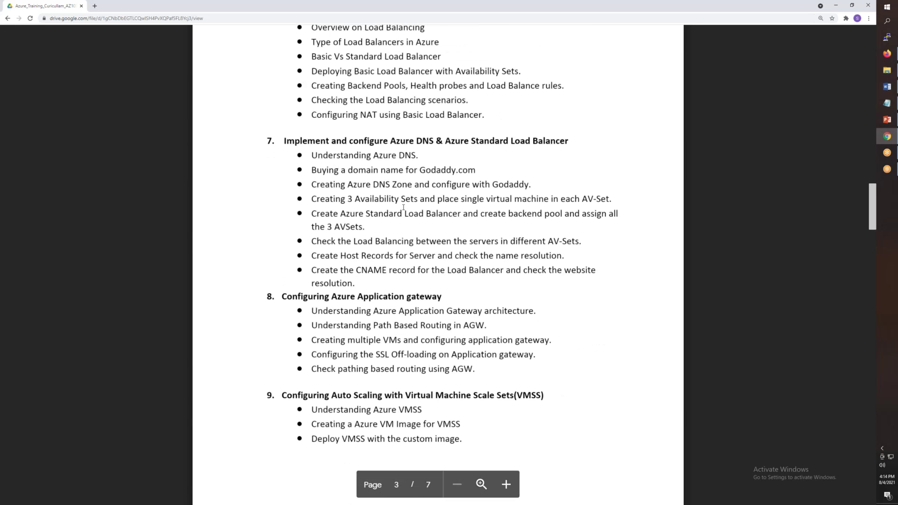
scroll(404, 205, down, 4)
scroll(403, 205, down, 1)
scroll(403, 206, down, 2)
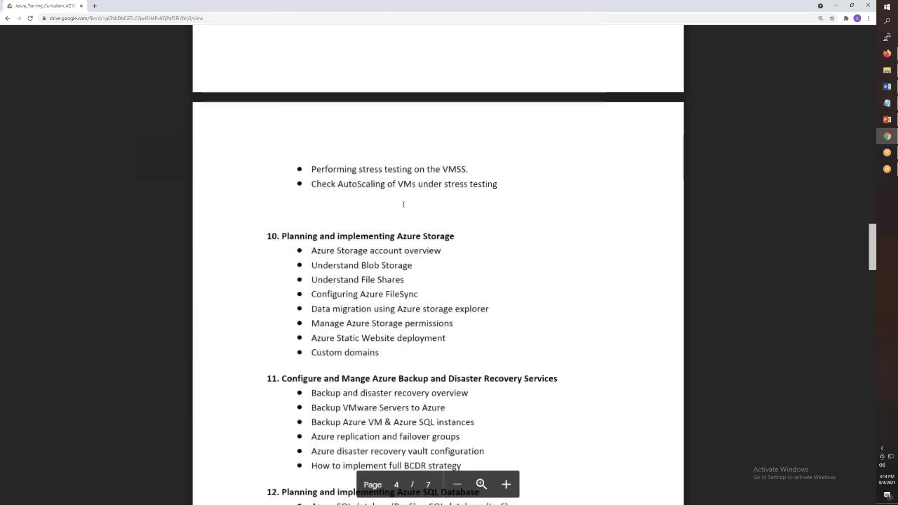
scroll(403, 204, down, 1)
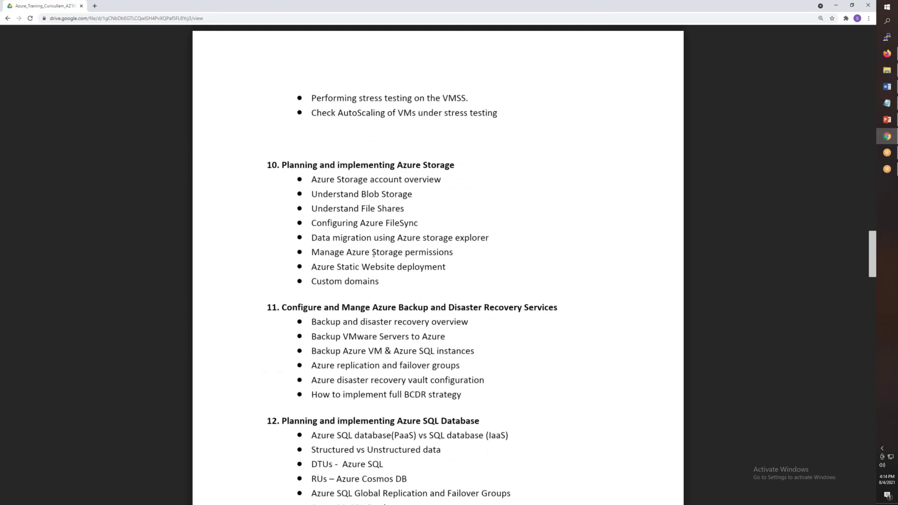
scroll(373, 254, down, 1)
scroll(373, 253, down, 1)
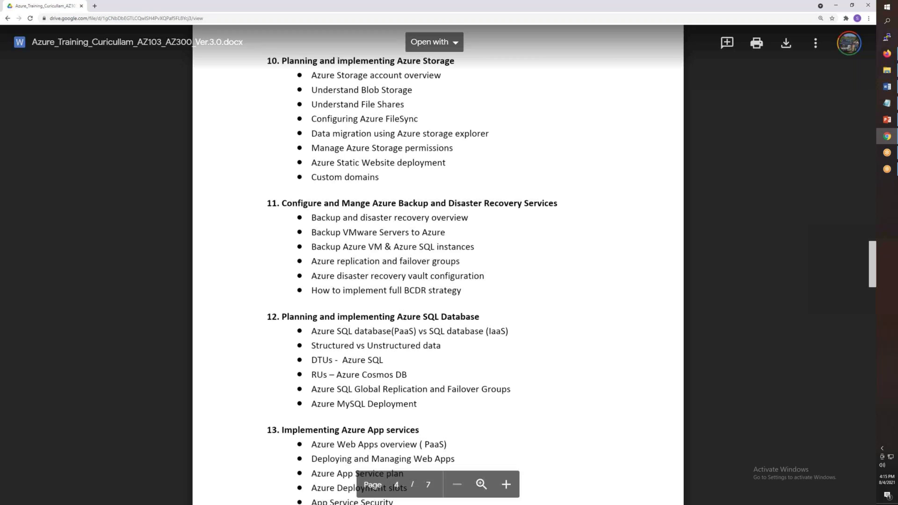
scroll(417, 110, down, 1)
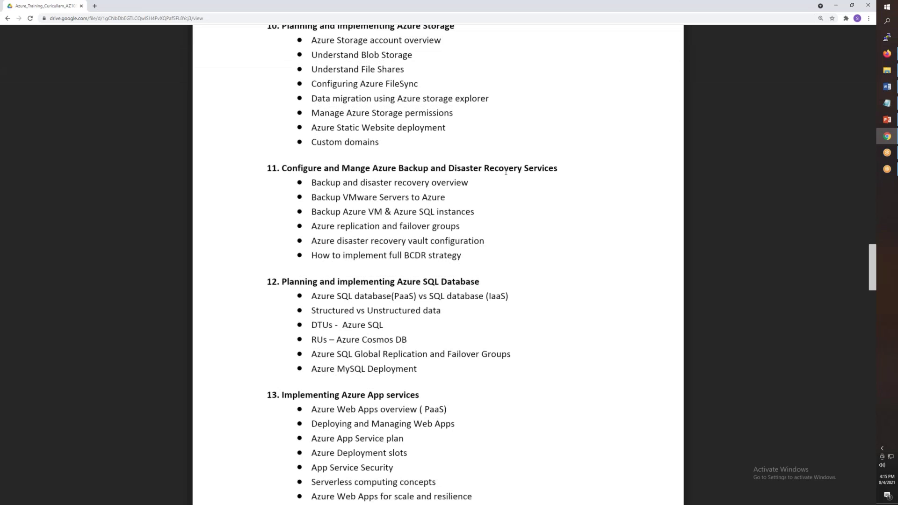
scroll(426, 239, down, 2)
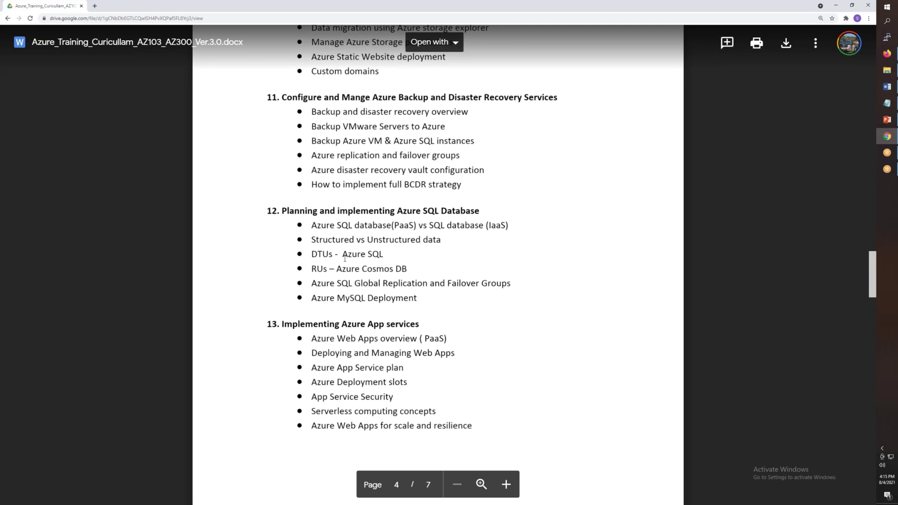
scroll(345, 260, down, 1)
scroll(343, 259, down, 1)
scroll(343, 259, down, 2)
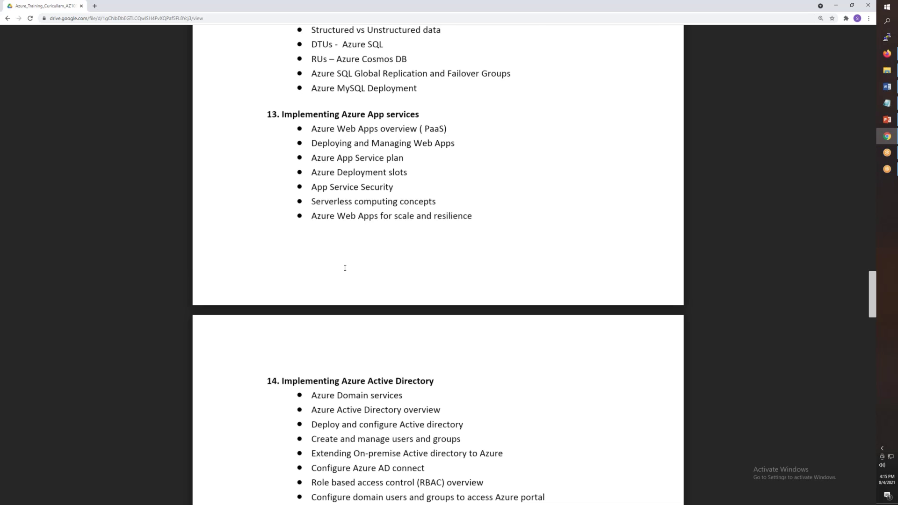
scroll(345, 268, down, 5)
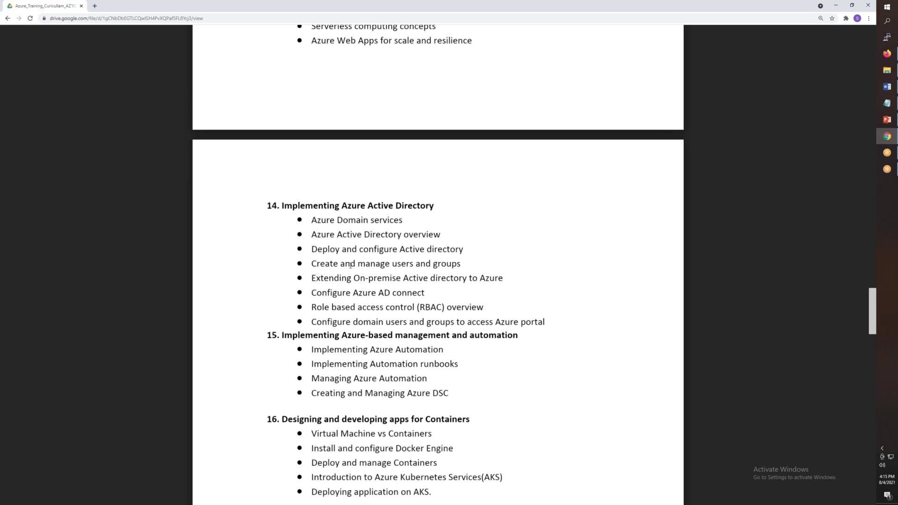
scroll(353, 266, down, 4)
scroll(393, 253, down, 2)
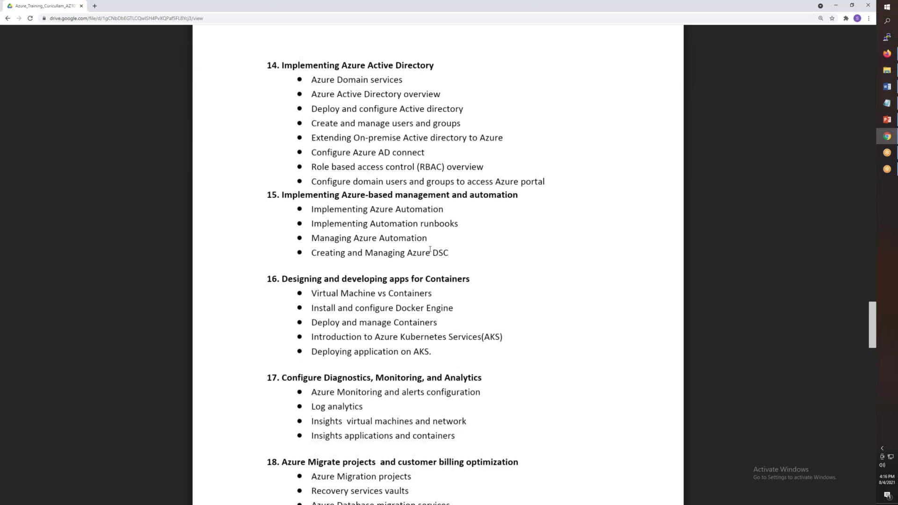
scroll(430, 250, down, 1)
scroll(427, 251, down, 3)
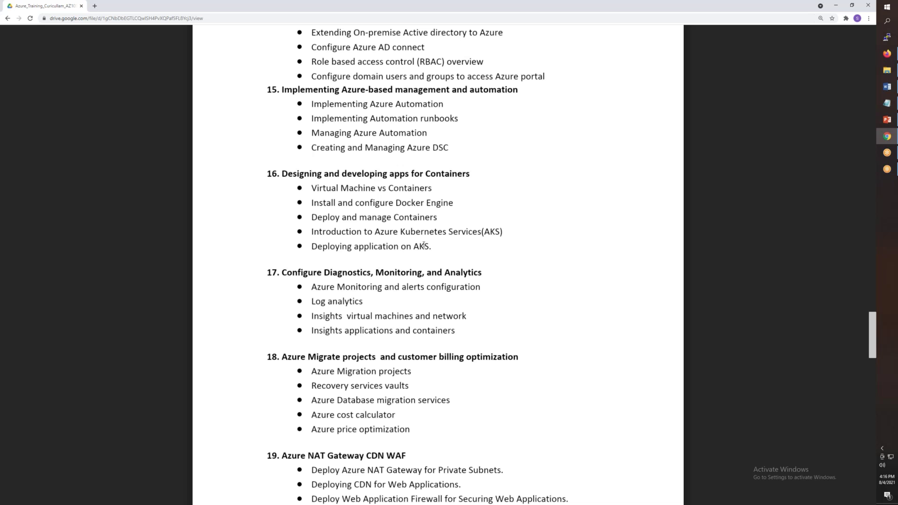
scroll(424, 244, down, 2)
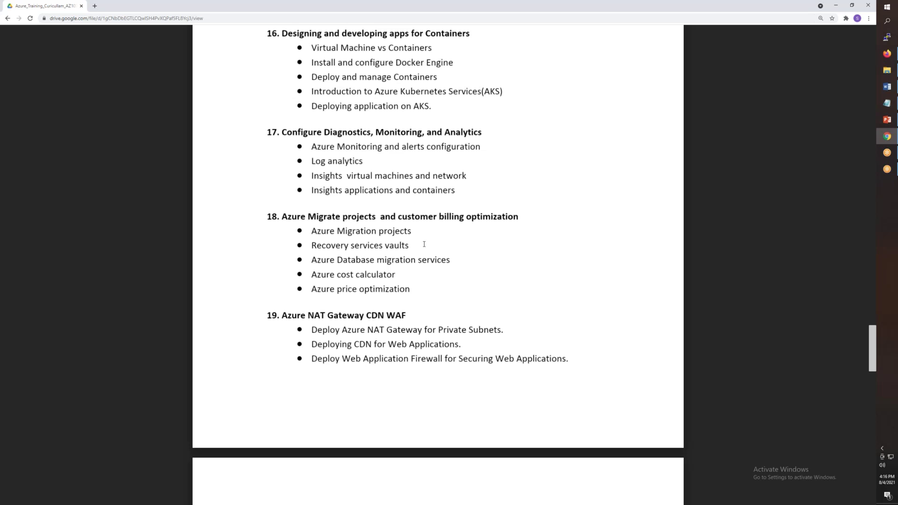
scroll(424, 245, down, 2)
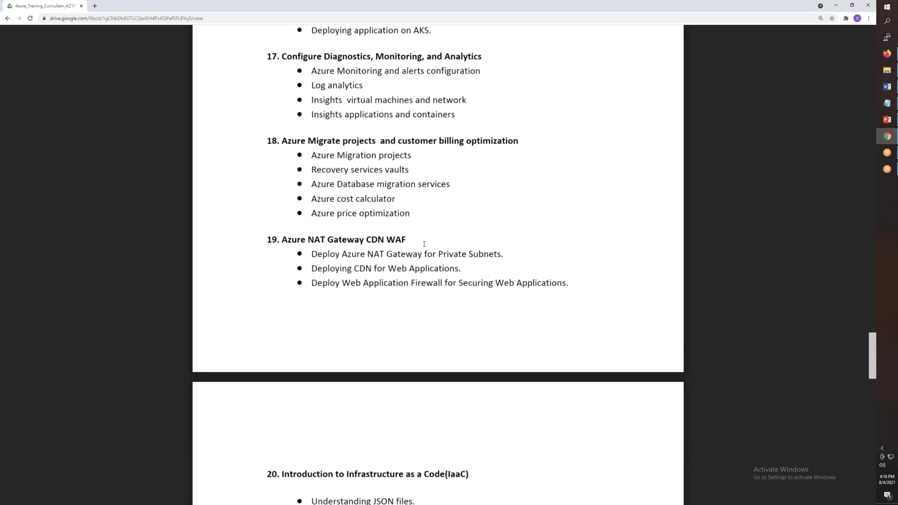
scroll(424, 244, down, 1)
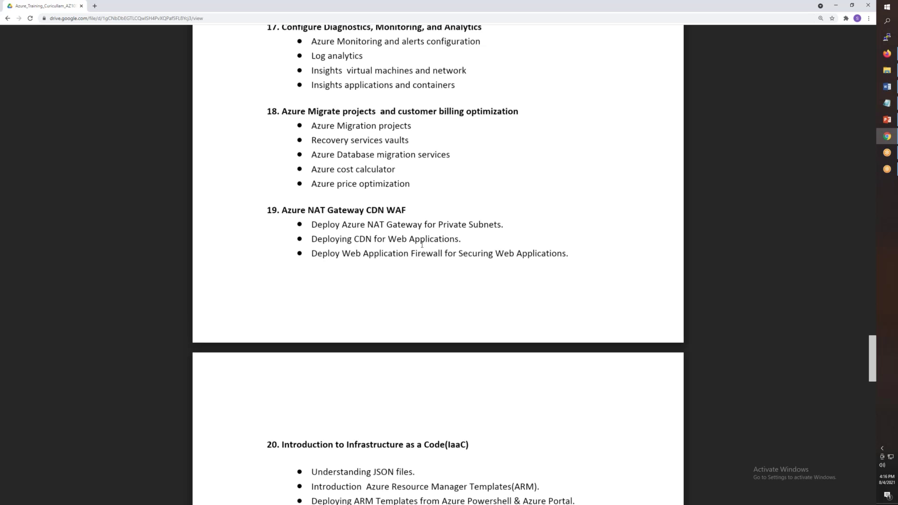
scroll(419, 241, down, 2)
scroll(420, 241, down, 2)
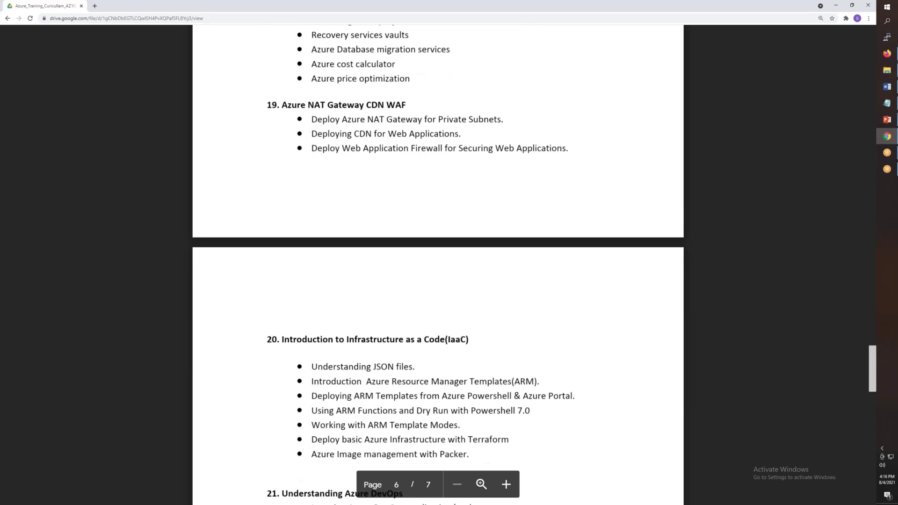
scroll(420, 241, down, 1)
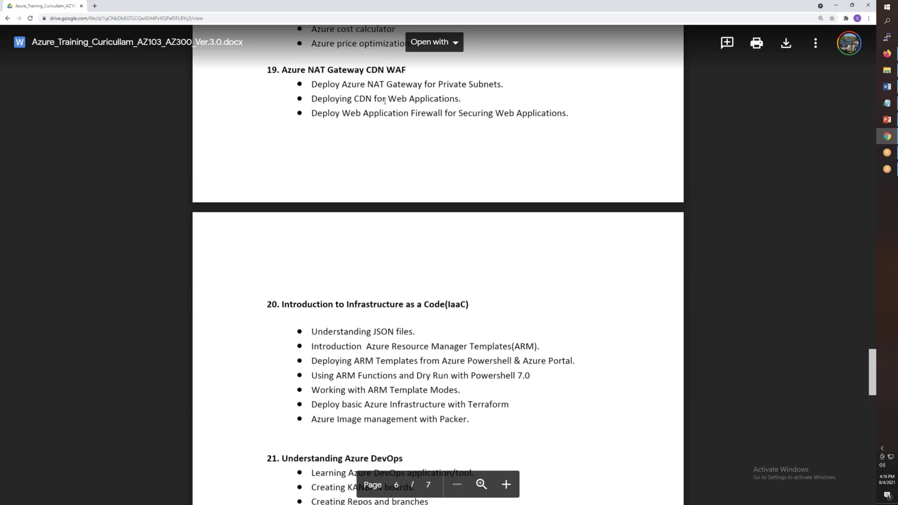
scroll(389, 96, down, 2)
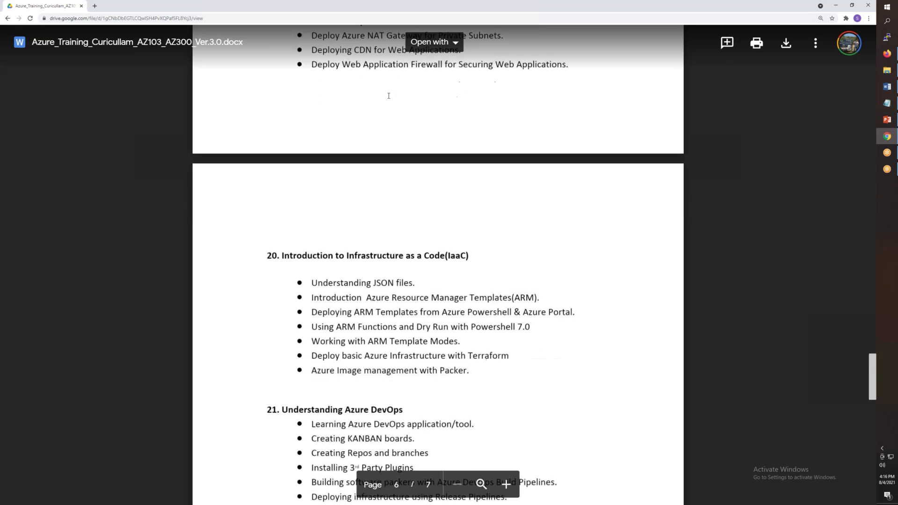
scroll(389, 96, down, 1)
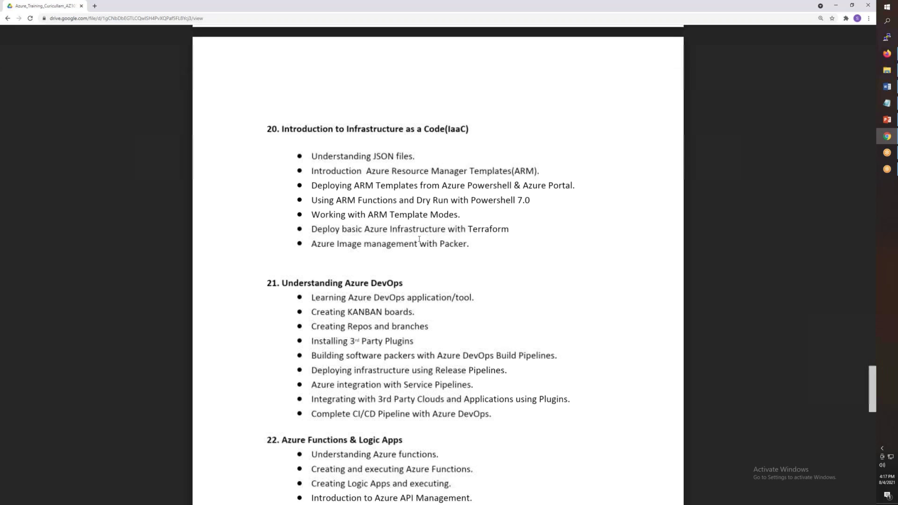
scroll(419, 239, down, 1)
scroll(419, 238, down, 1)
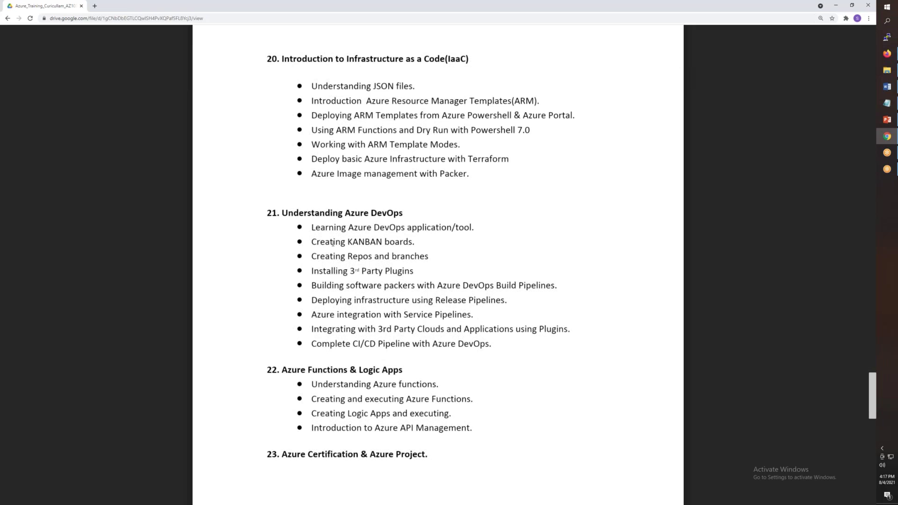
scroll(332, 243, down, 2)
scroll(332, 244, down, 2)
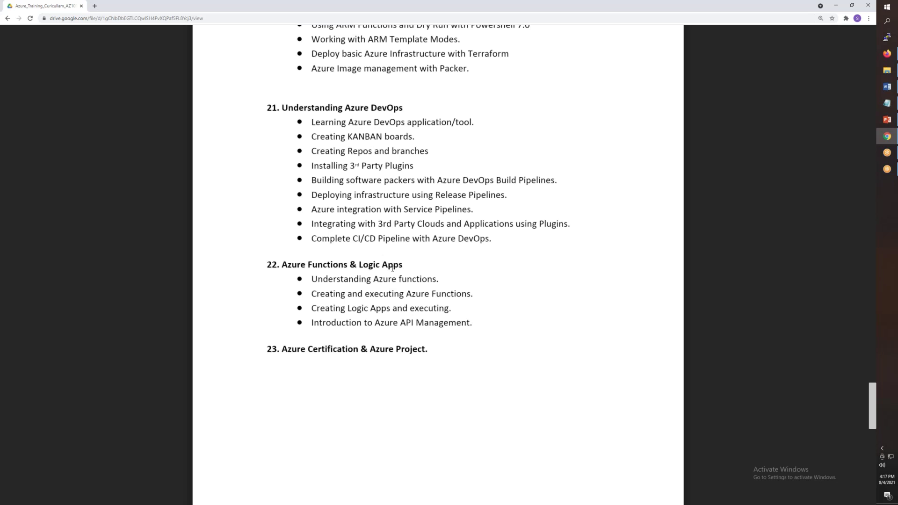
scroll(392, 271, down, 2)
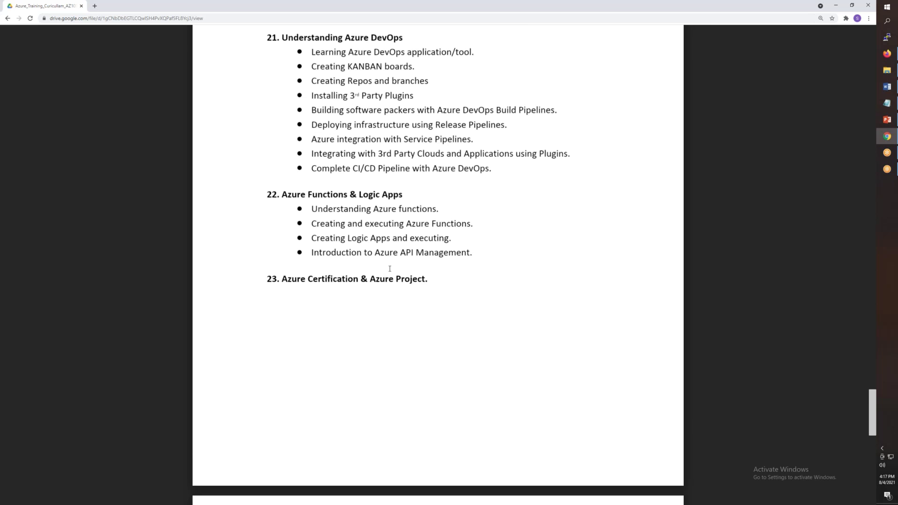
scroll(390, 268, up, 5)
scroll(390, 268, up, 5)
scroll(390, 269, up, 5)
scroll(390, 268, up, 5)
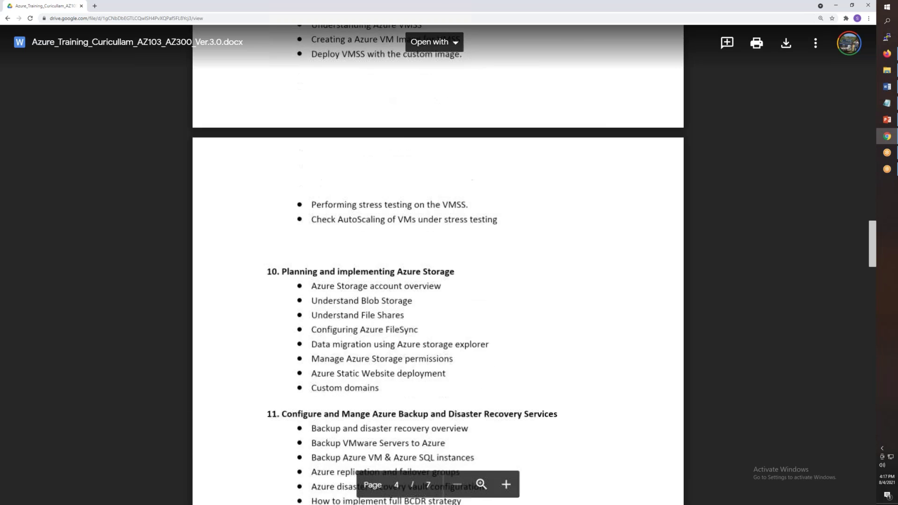
scroll(390, 269, up, 5)
scroll(390, 268, up, 5)
scroll(391, 269, up, 5)
scroll(391, 269, up, 3)
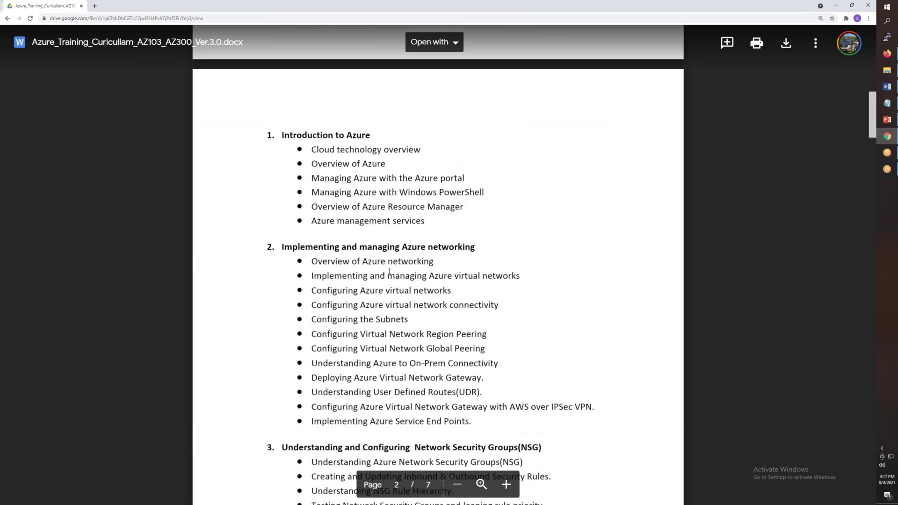
scroll(389, 272, up, 5)
scroll(390, 272, up, 4)
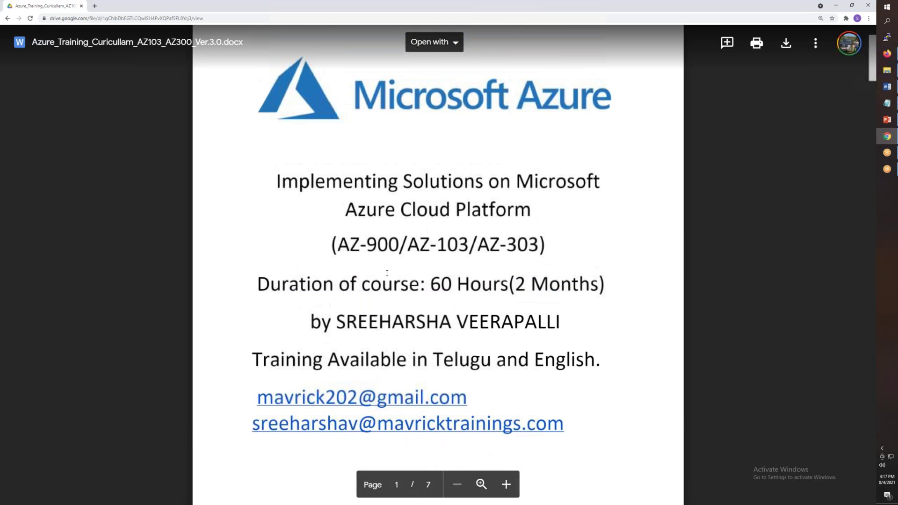
- Read the curriculum through section 23, Azure Certification & Azure Project, then switch back to Word
click(887, 87)
scroll(439, 280, up, 5)
scroll(340, 229, up, 5)
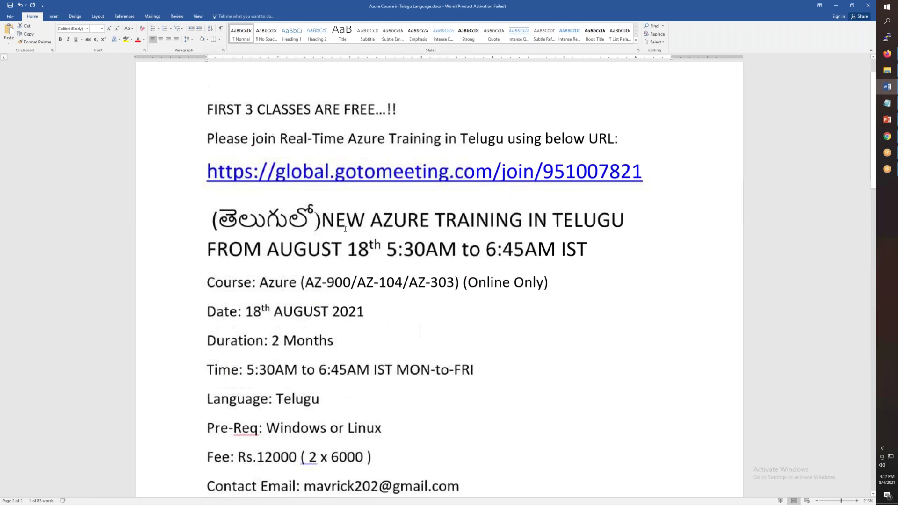
scroll(340, 229, up, 2)
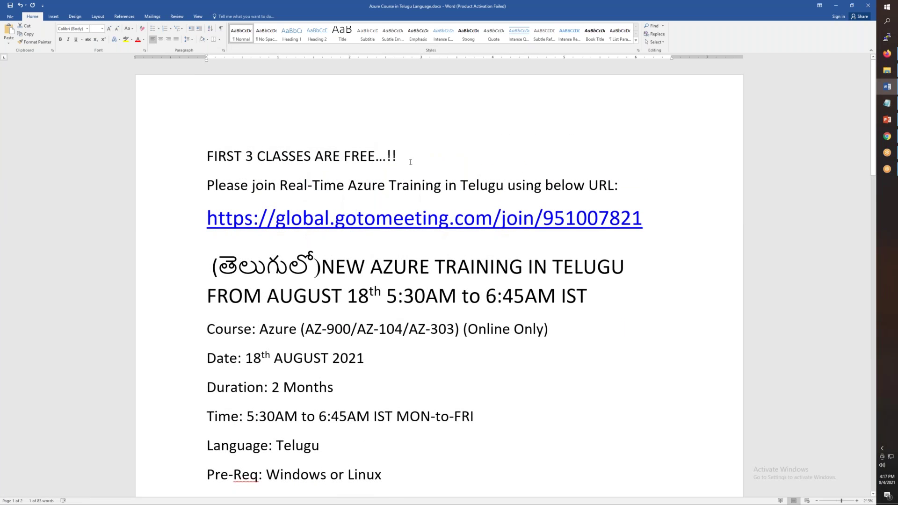
drag(397, 156, 258, 156)
click(390, 263)
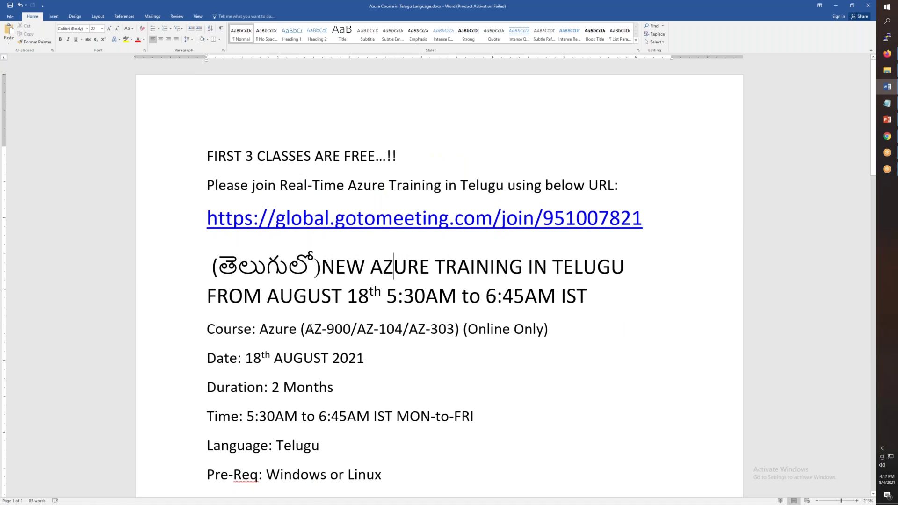
scroll(372, 253, down, 1)
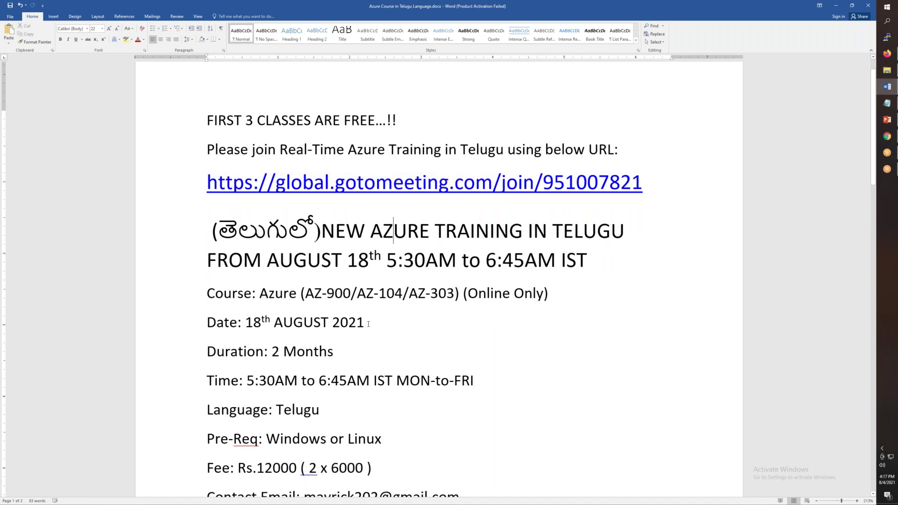
scroll(368, 323, down, 2)
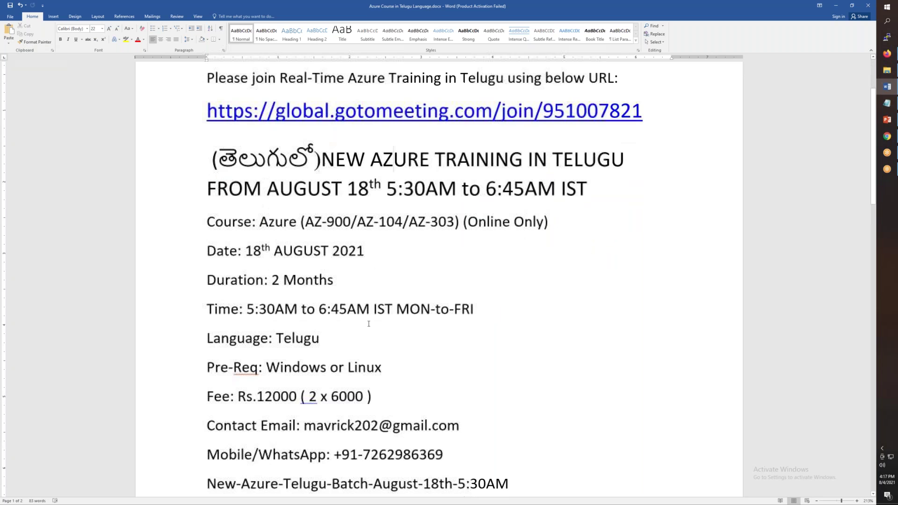
scroll(369, 323, down, 2)
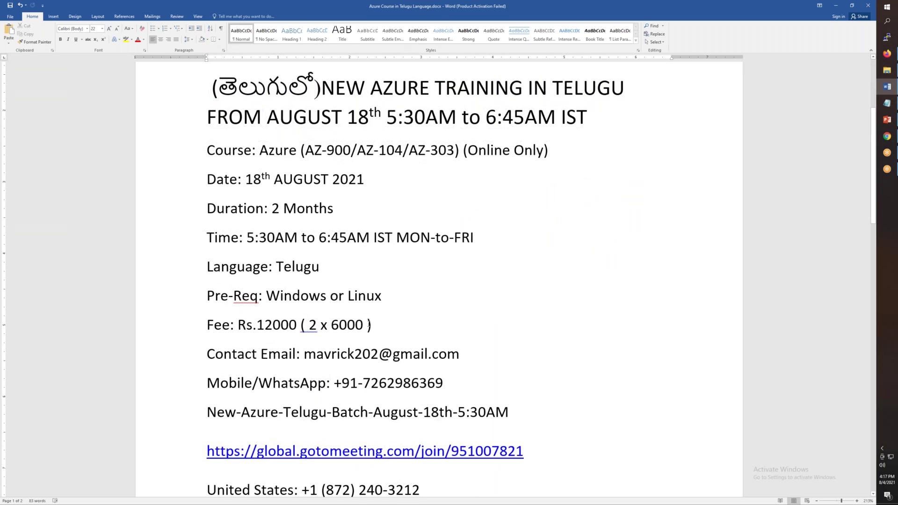
scroll(369, 324, up, 1)
scroll(369, 323, up, 2)
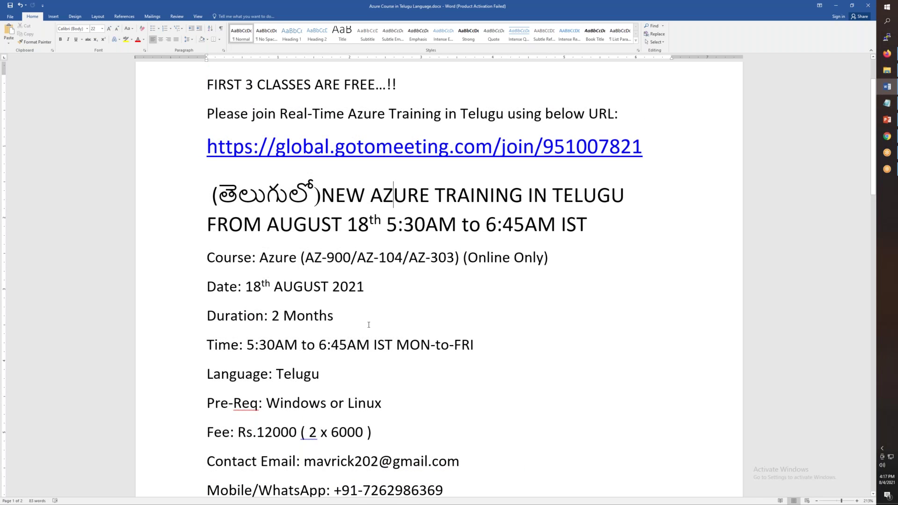
scroll(368, 325, up, 2)
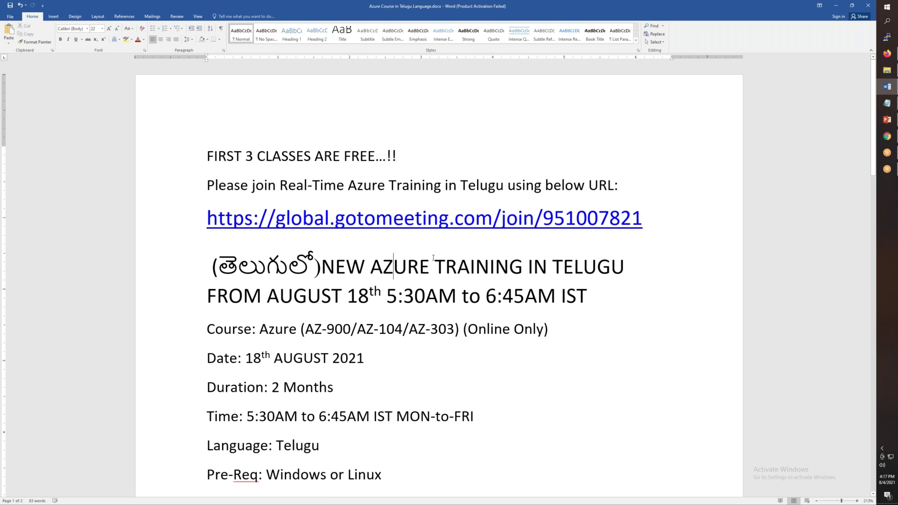
scroll(391, 318, down, 5)
scroll(392, 318, down, 5)
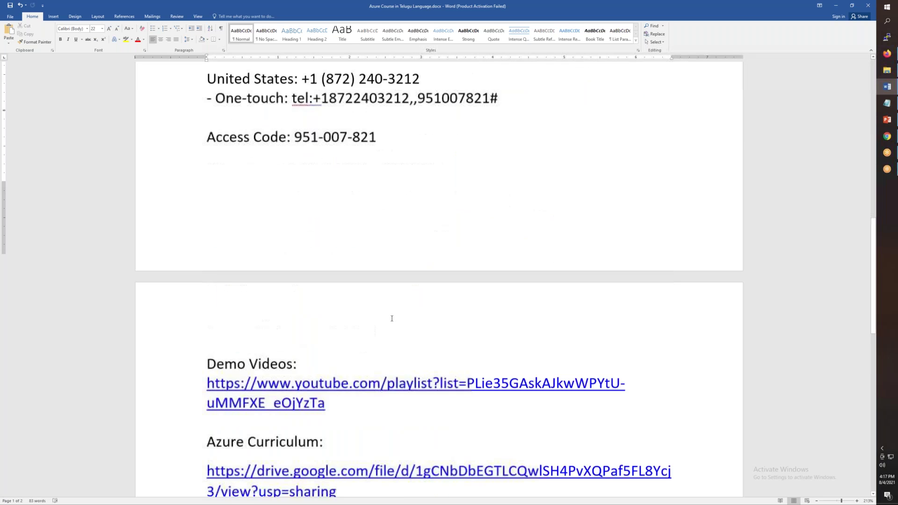
scroll(391, 318, down, 3)
- Open the Demo Videos YouTube link, view the four-video Azure Telugu playlist, then return to Word
triple_click(337, 190)
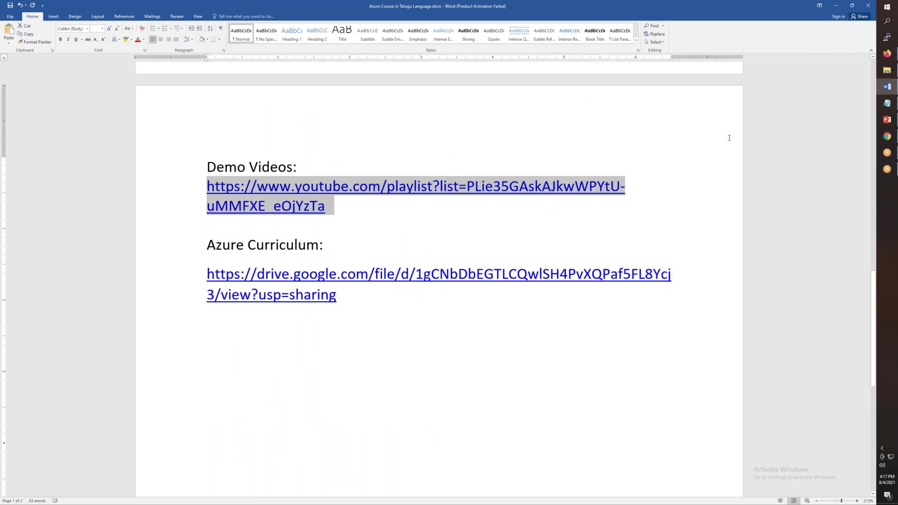
click(887, 136)
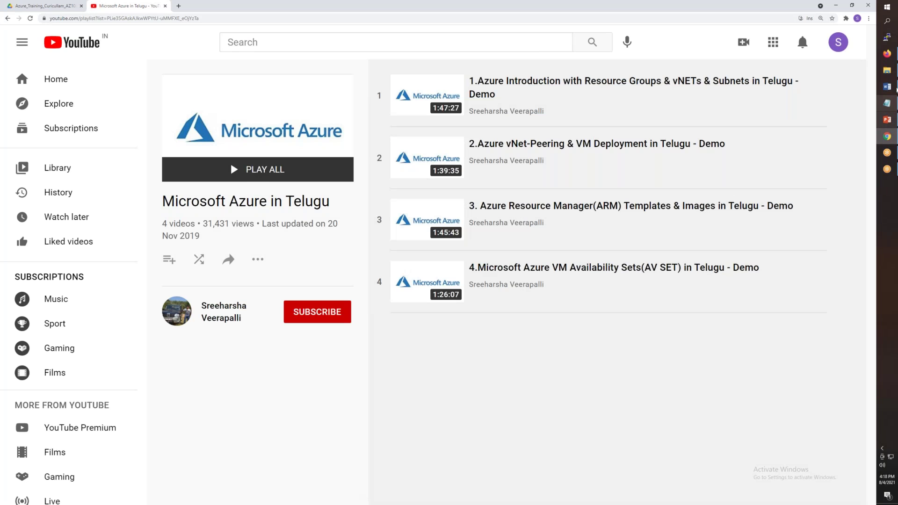
click(886, 87)
scroll(448, 200, up, 4)
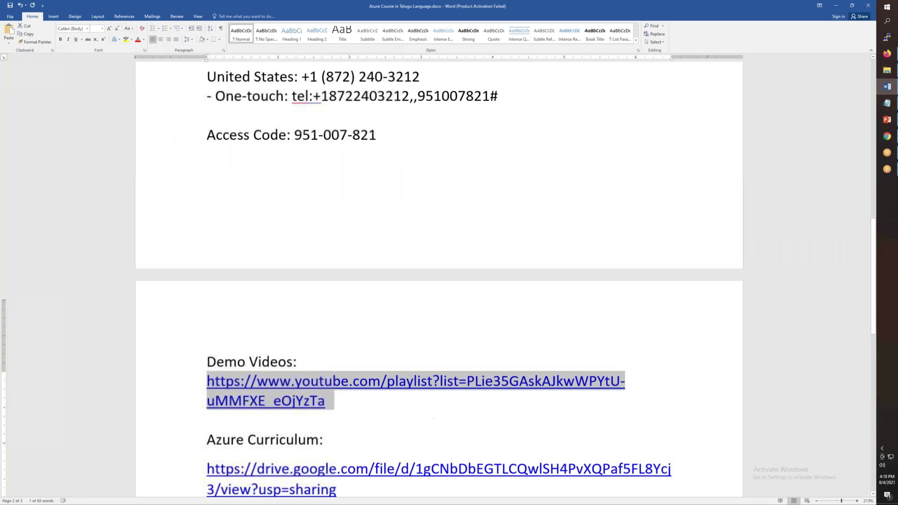
scroll(448, 199, up, 4)
scroll(447, 200, up, 4)
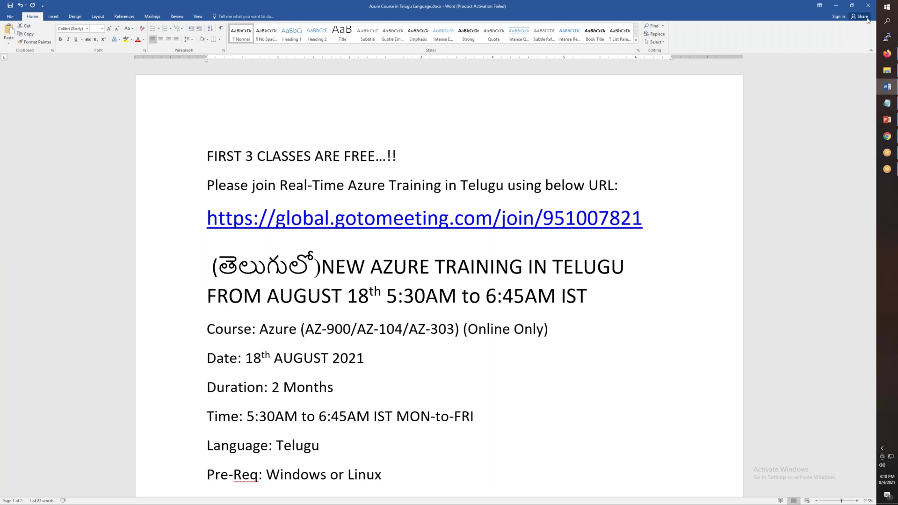